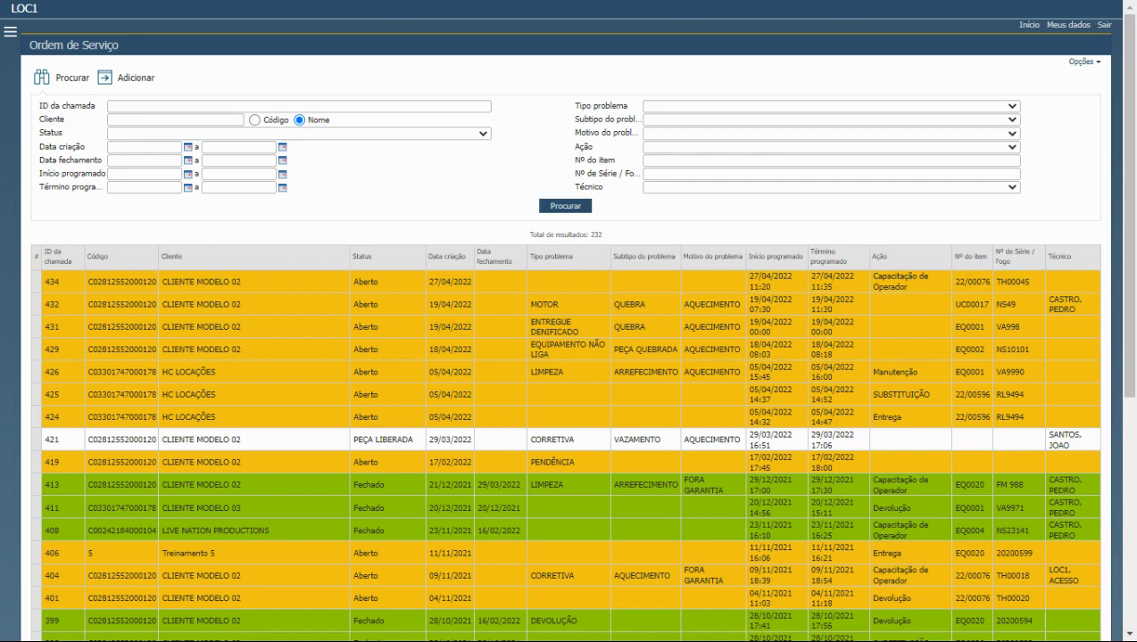
Look through the service order list and its status colour legend
{"action": "scroll", "coordinate": [487, 308], "scroll_direction": "down", "scroll_amount": 1}
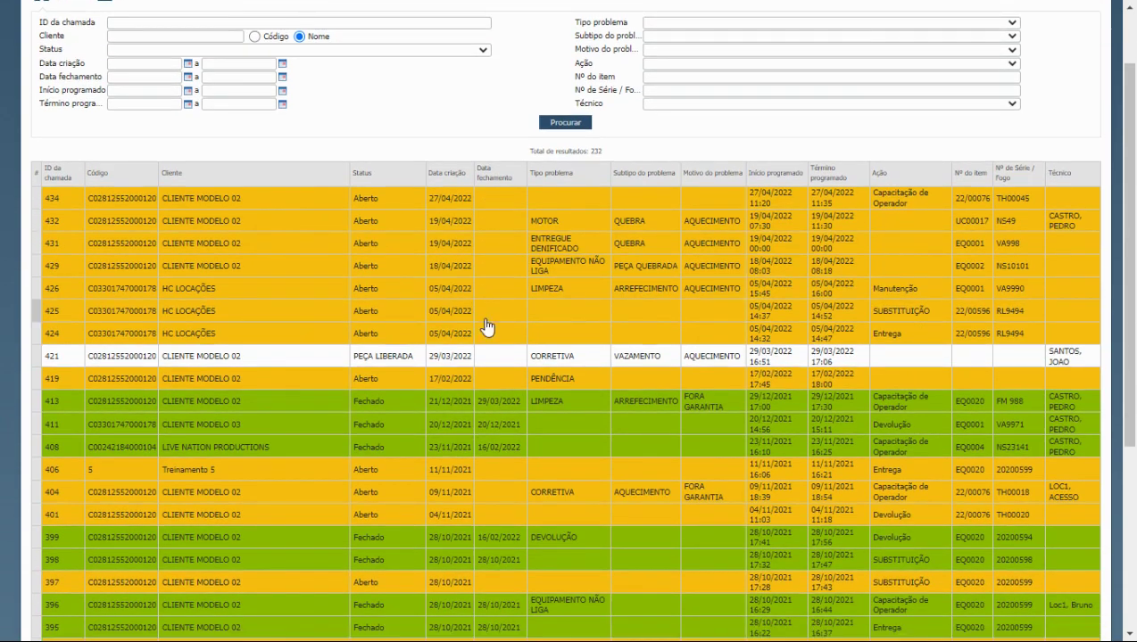
{"action": "scroll", "coordinate": [492, 337], "scroll_direction": "down", "scroll_amount": 3}
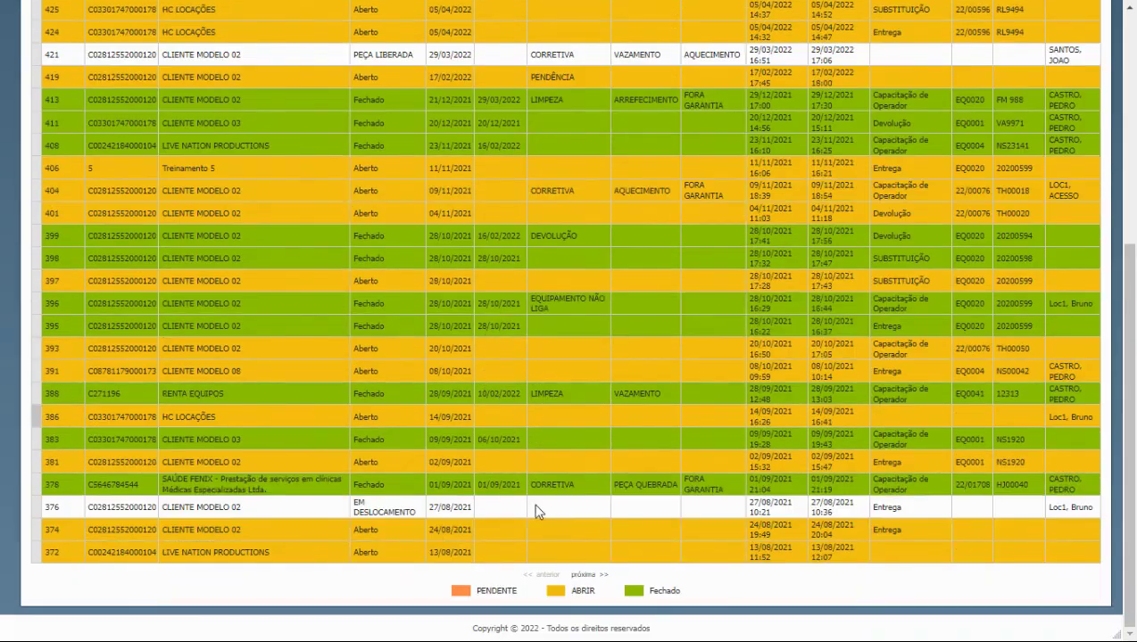
{"action": "left_click_drag", "start_coordinate": [476, 592], "coordinate": [522, 599]}
{"action": "left_click", "coordinate": [522, 600]}
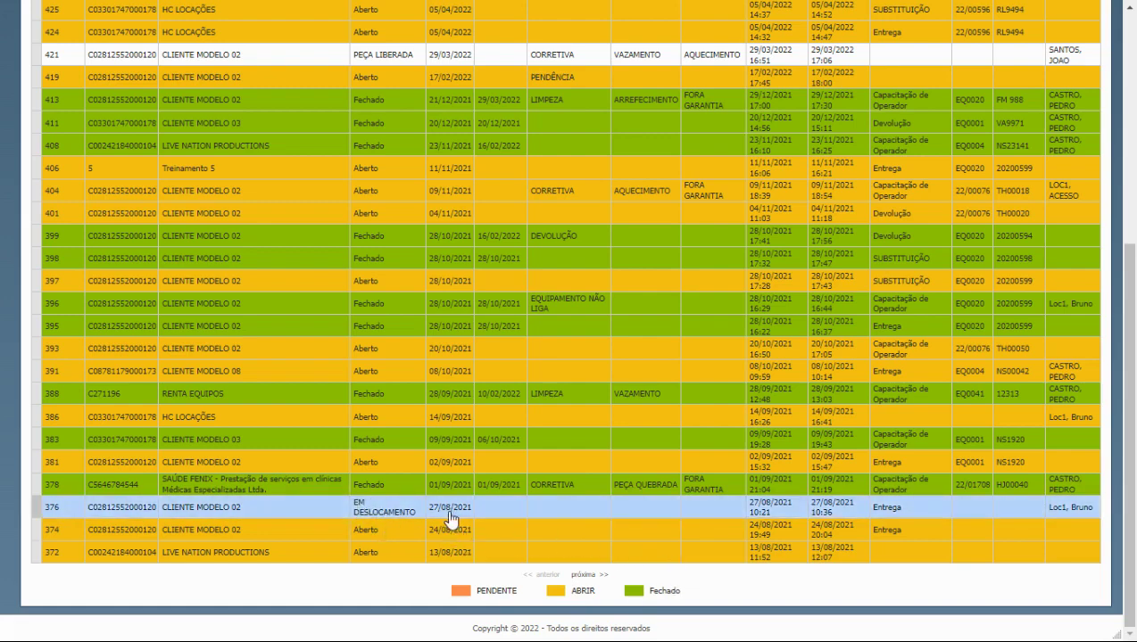
{"action": "scroll", "coordinate": [393, 526], "scroll_direction": "up", "scroll_amount": 3}
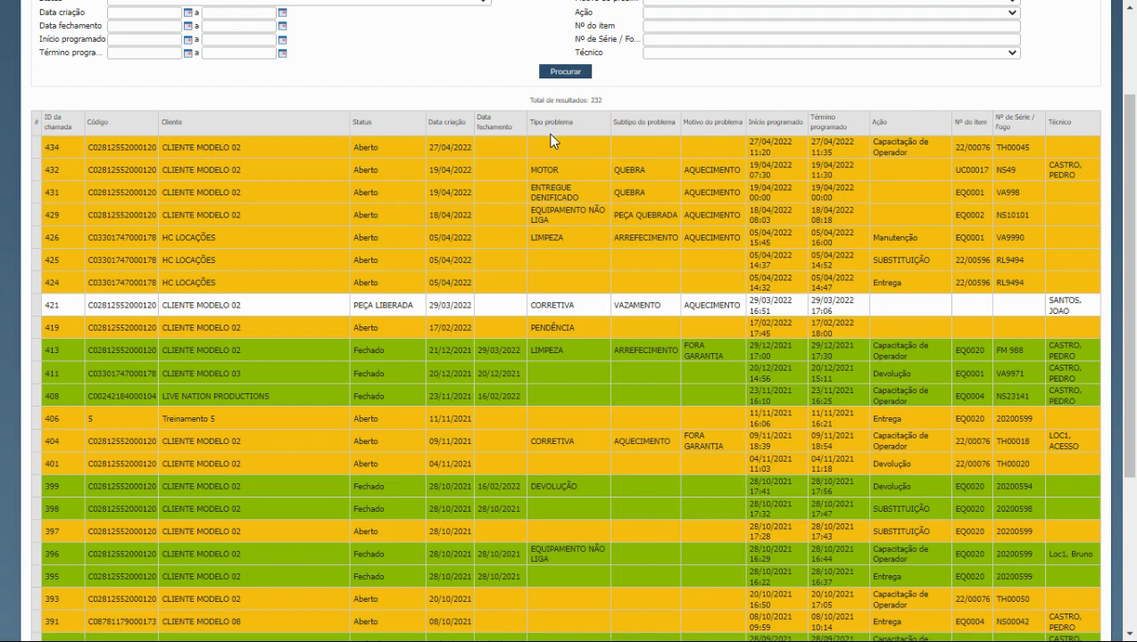
{"action": "scroll", "coordinate": [625, 223], "scroll_direction": "up", "scroll_amount": 3}
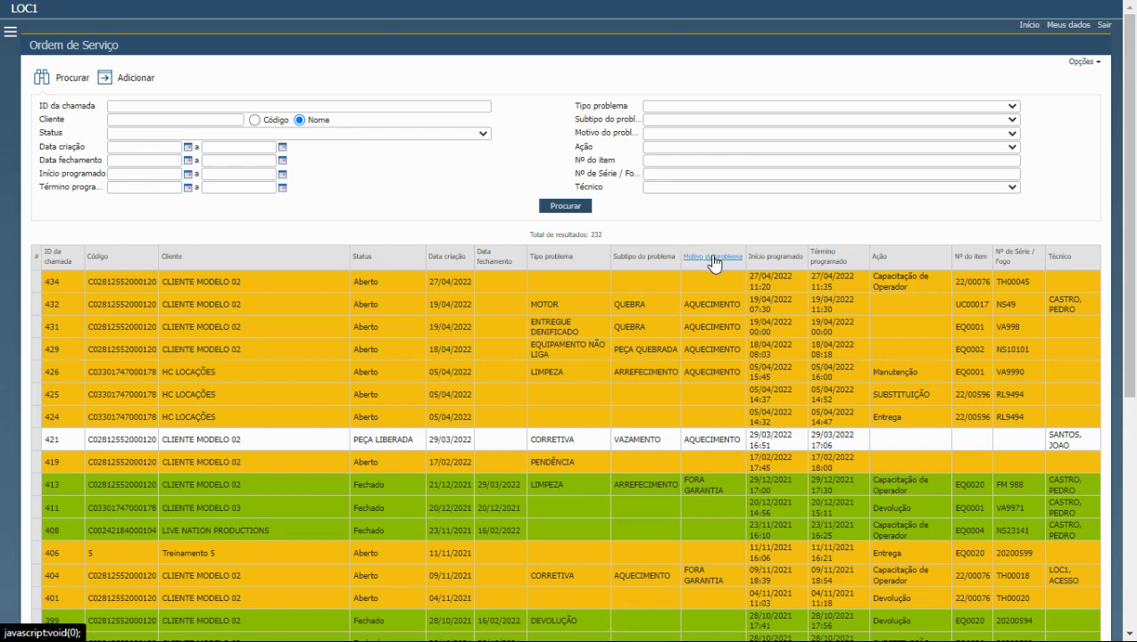
Filter the service orders by the third technician in the list
{"action": "left_click", "coordinate": [673, 188]}
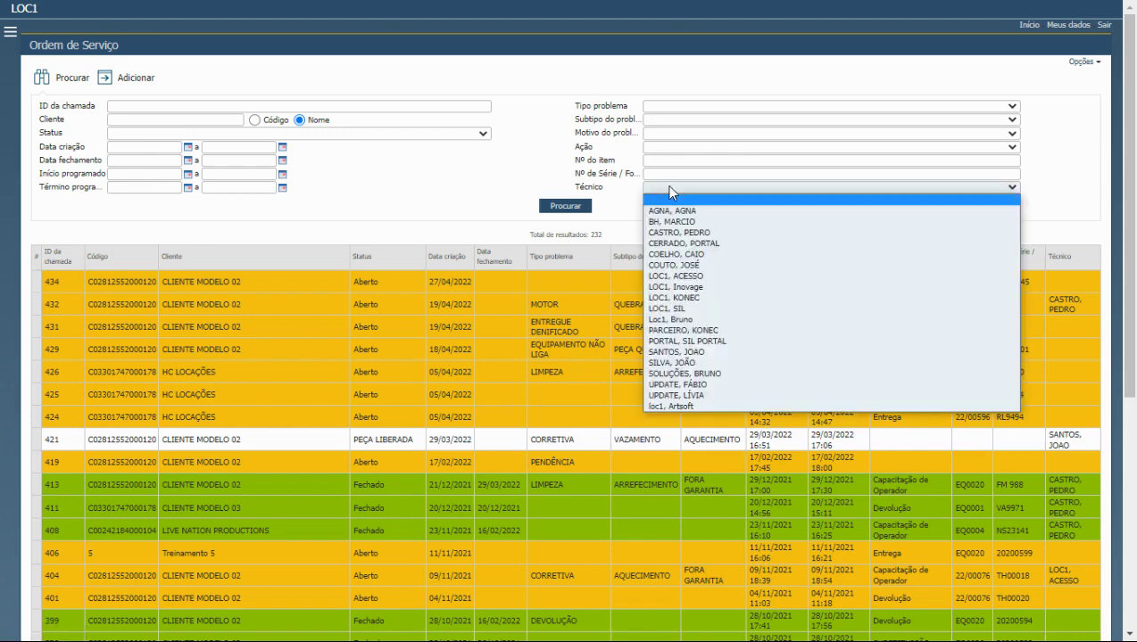
{"action": "left_click", "coordinate": [687, 231]}
{"action": "left_click", "coordinate": [571, 208]}
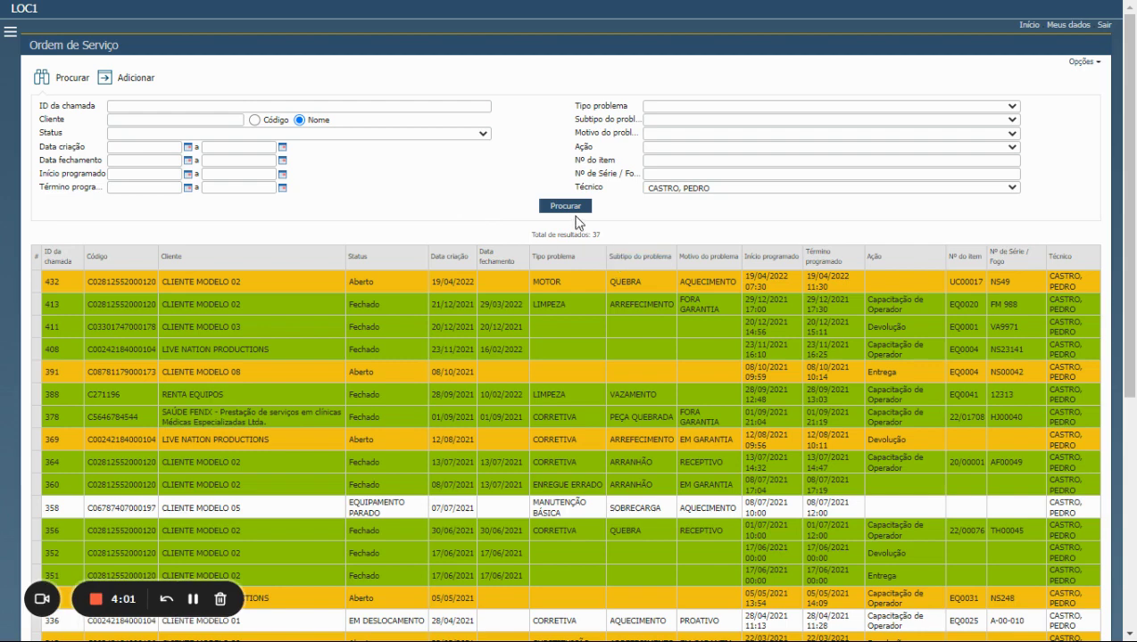
Clear the technician filter and search for orders with problem reason AQUECIMENTO and subtype PEÇA QUEBRADA
{"action": "left_click", "coordinate": [664, 189]}
{"action": "left_click", "coordinate": [662, 201]}
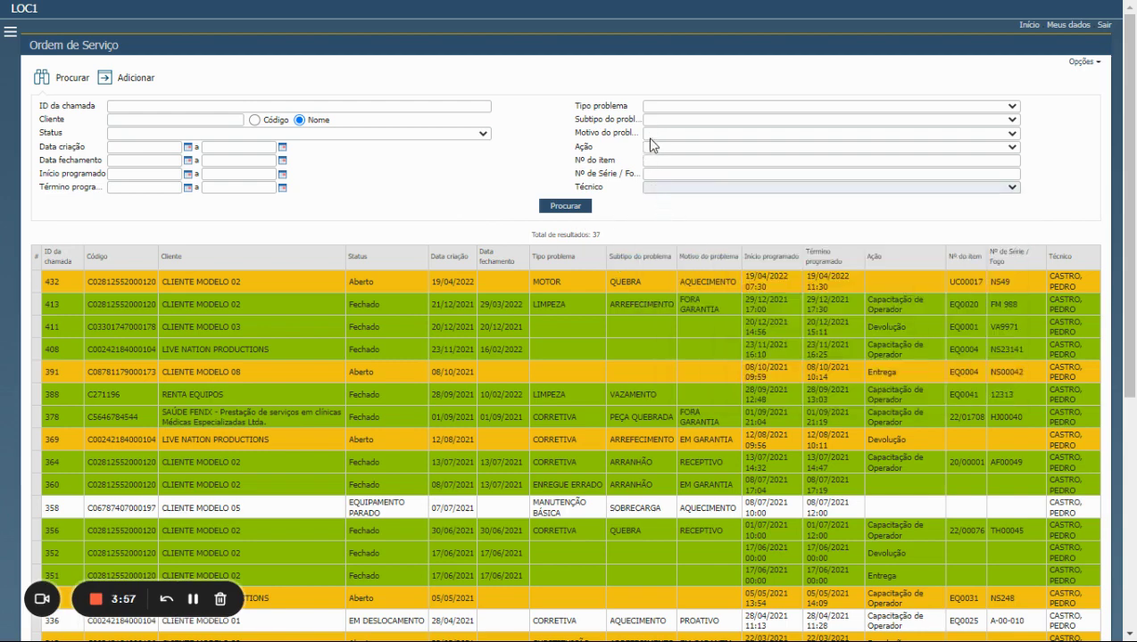
{"action": "left_click", "coordinate": [654, 135]}
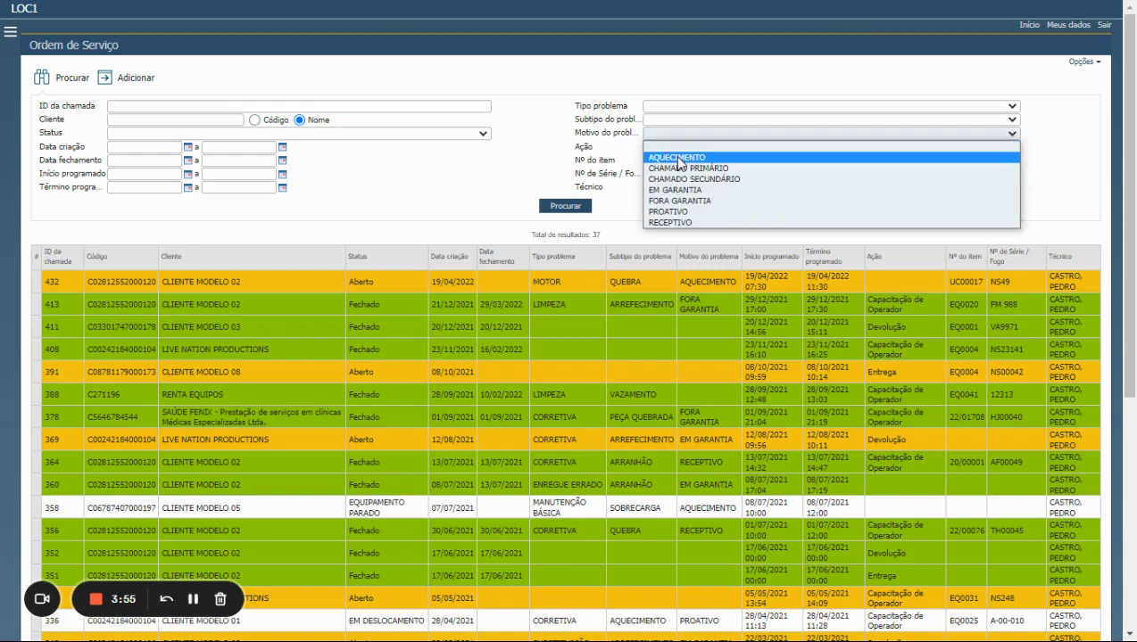
{"action": "left_click", "coordinate": [676, 158]}
{"action": "left_click", "coordinate": [676, 119]}
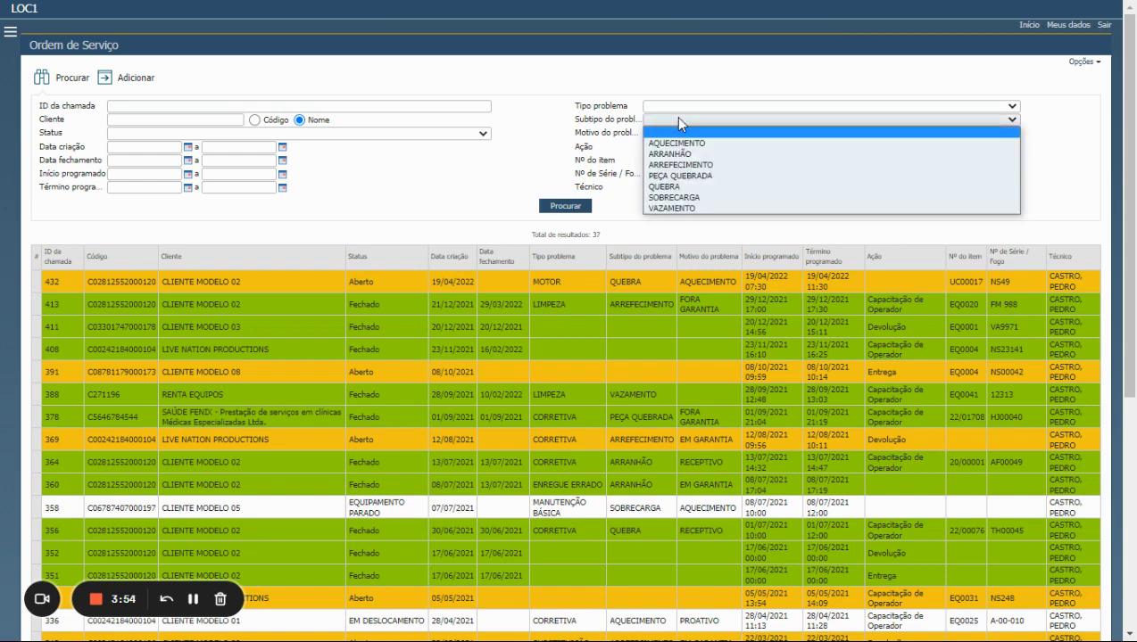
{"action": "left_click", "coordinate": [678, 176]}
{"action": "left_click", "coordinate": [566, 208]}
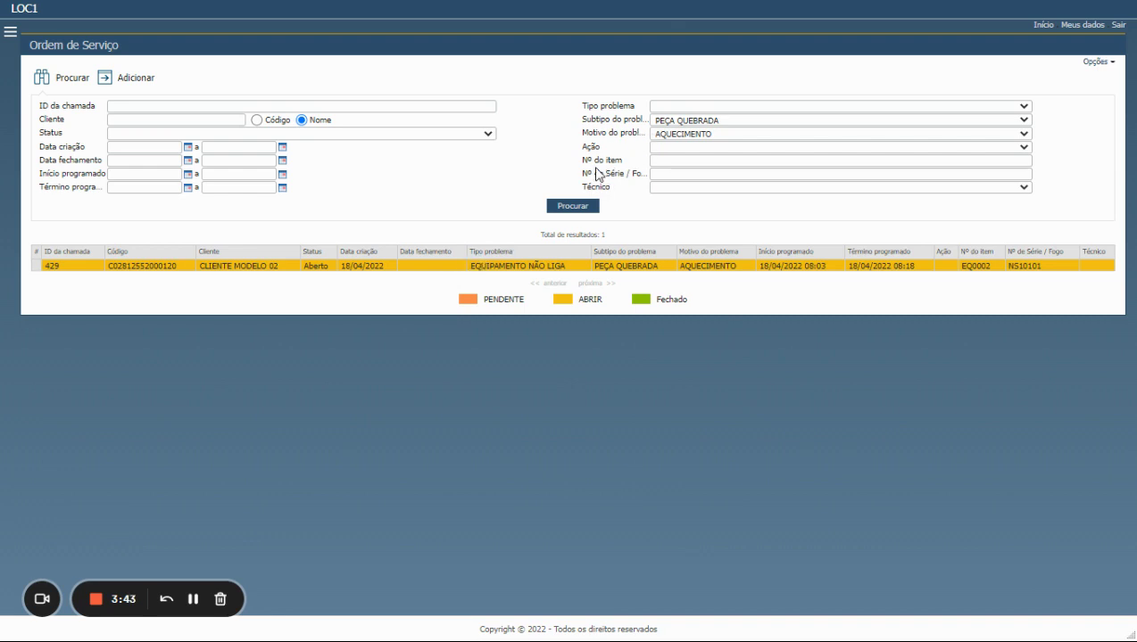
Clear the problem subtype and reason filters and search all service orders with the client lookup set to Código
{"action": "left_click", "coordinate": [678, 119]}
{"action": "left_click", "coordinate": [680, 135]}
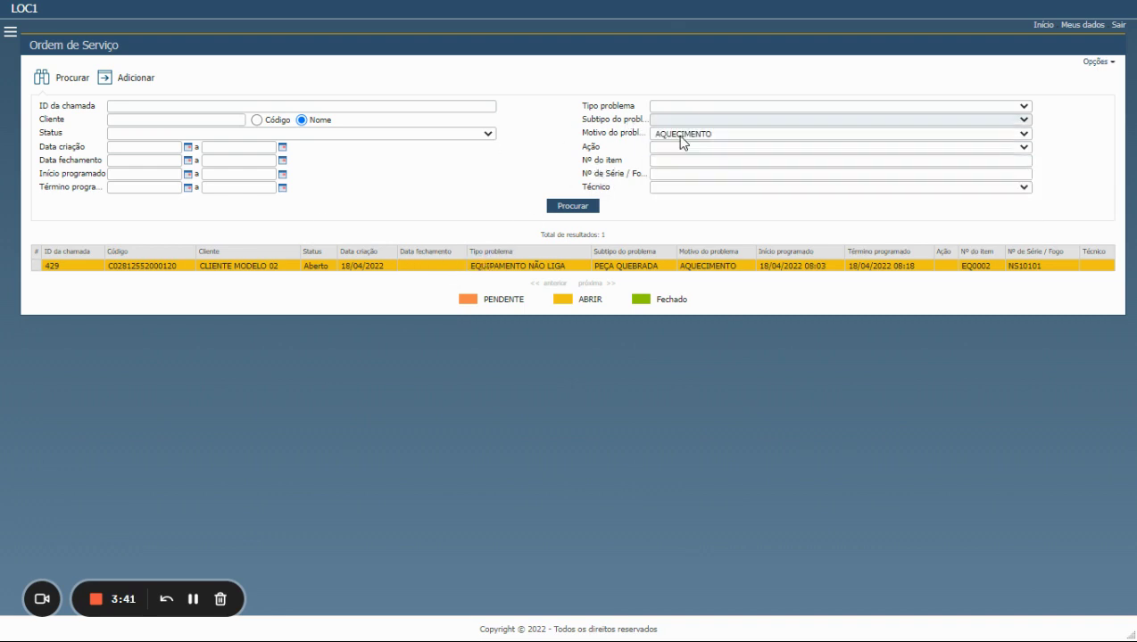
{"action": "left_click", "coordinate": [680, 135]}
{"action": "left_click", "coordinate": [679, 145]}
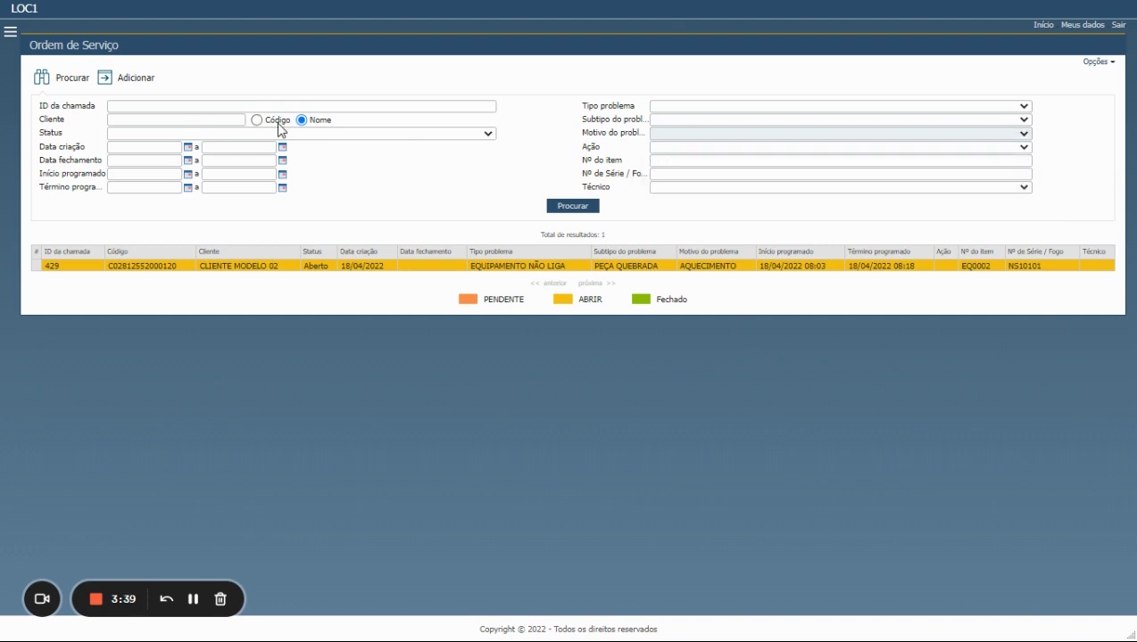
{"action": "left_click", "coordinate": [257, 120]}
{"action": "left_click", "coordinate": [232, 121]}
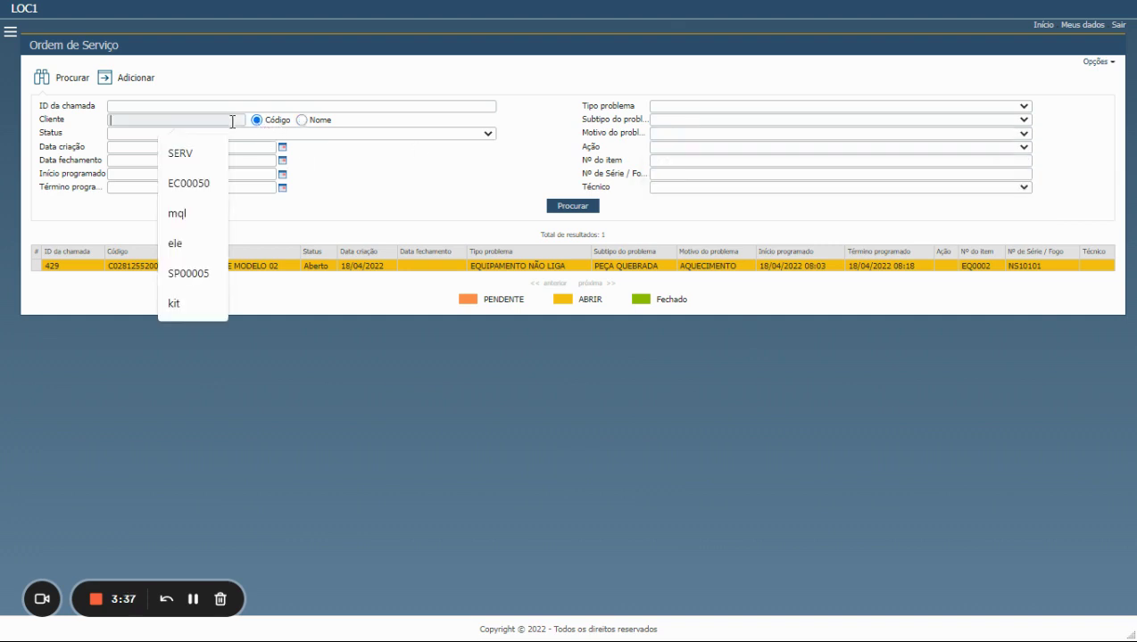
{"action": "left_click", "coordinate": [394, 185]}
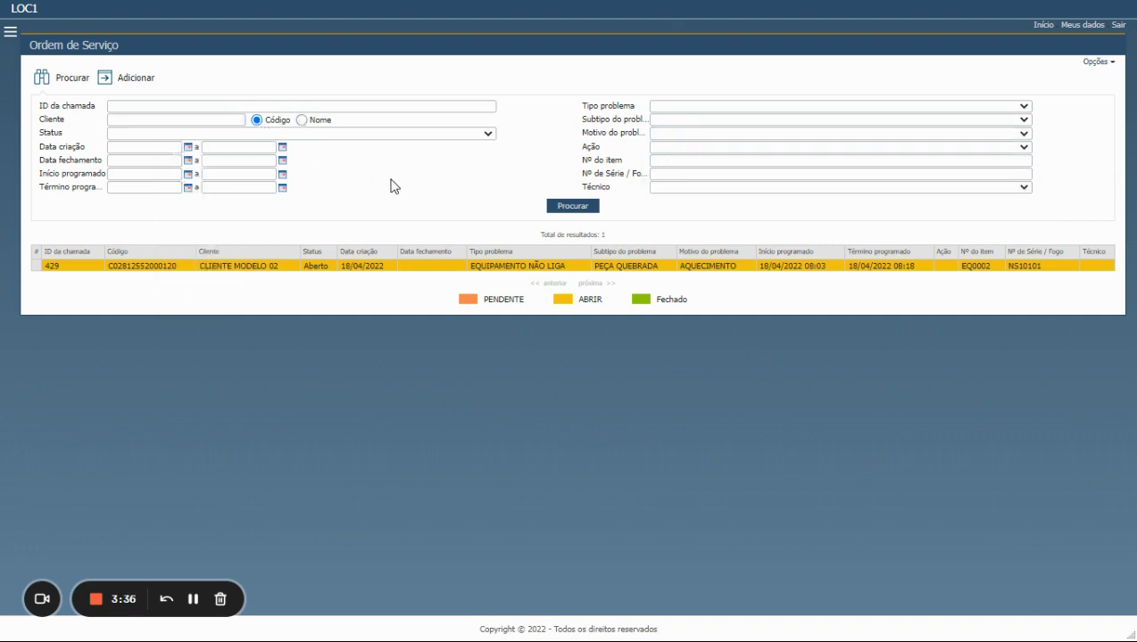
{"action": "left_click", "coordinate": [566, 207]}
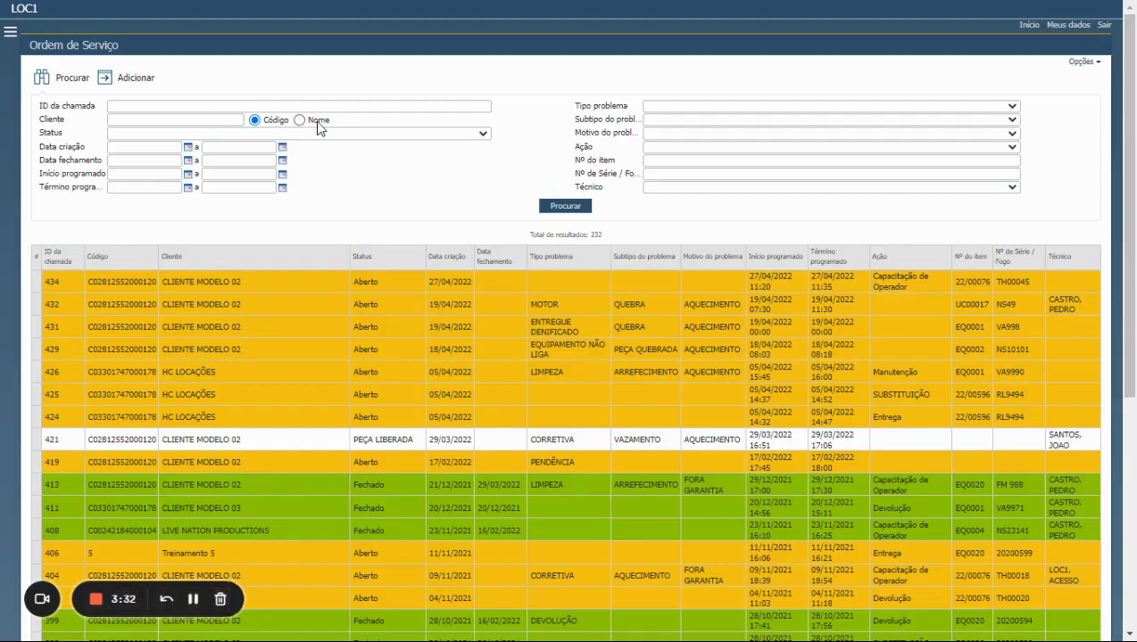
Search the service orders by client name for CLIENTE MODELO 02
{"action": "left_click", "coordinate": [299, 120]}
{"action": "left_click", "coordinate": [198, 117]}
{"action": "type", "text": "CL"}
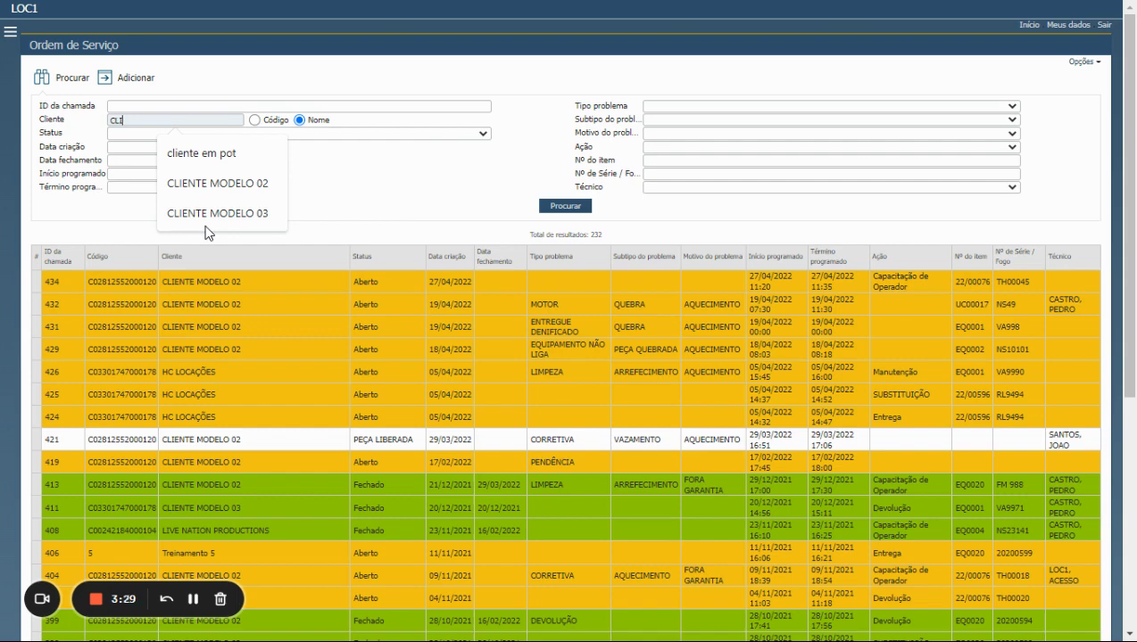
{"action": "type", "text": "IENTE"}
{"action": "left_click", "coordinate": [218, 182]}
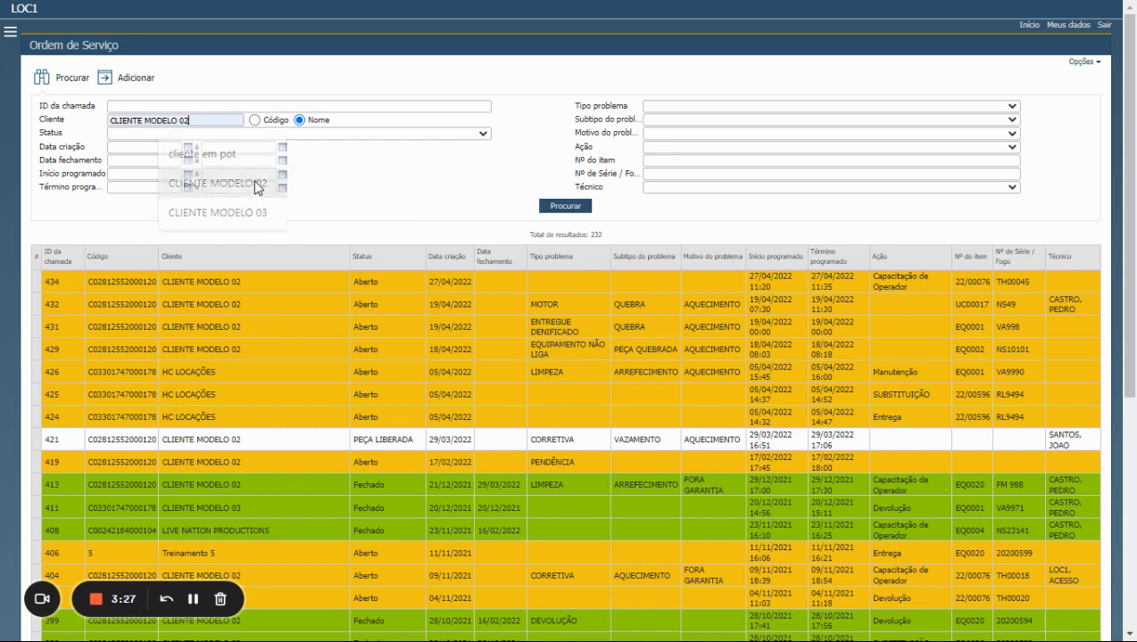
{"action": "left_click", "coordinate": [544, 208]}
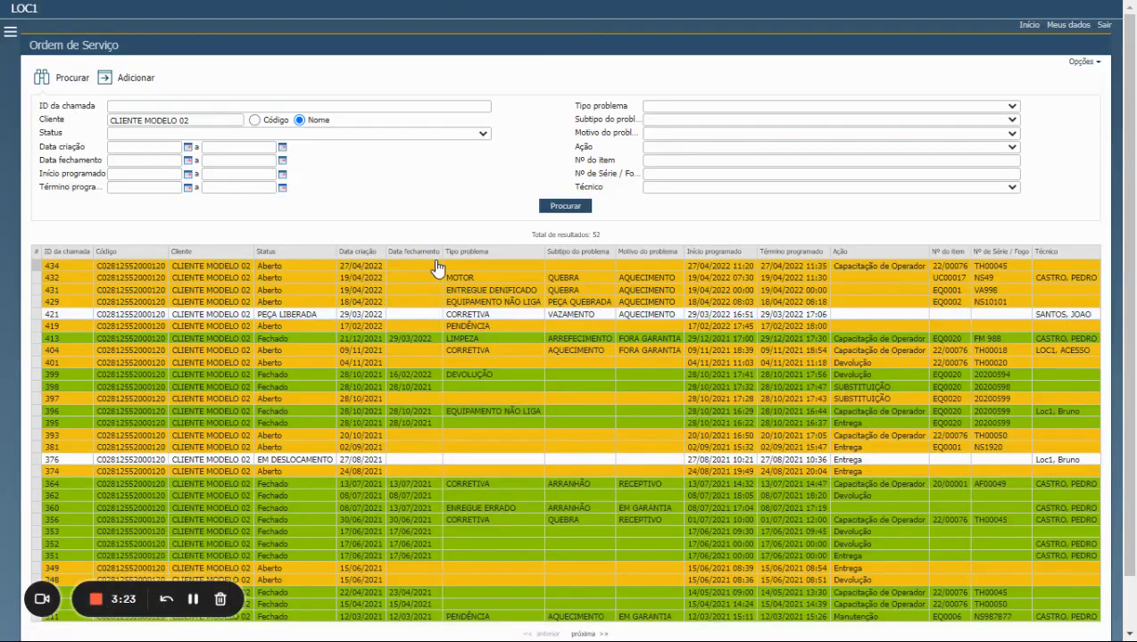
Narrow the client's service orders to the sixth technician in the list
{"action": "scroll", "coordinate": [501, 268], "scroll_direction": "down", "scroll_amount": 1}
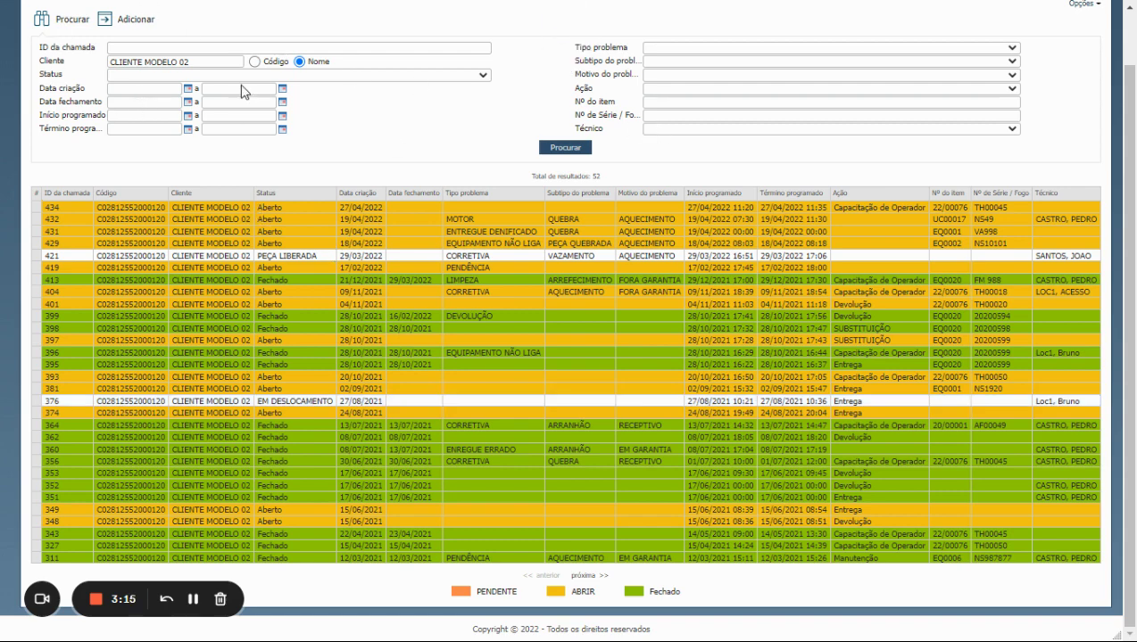
{"action": "left_click", "coordinate": [659, 127]}
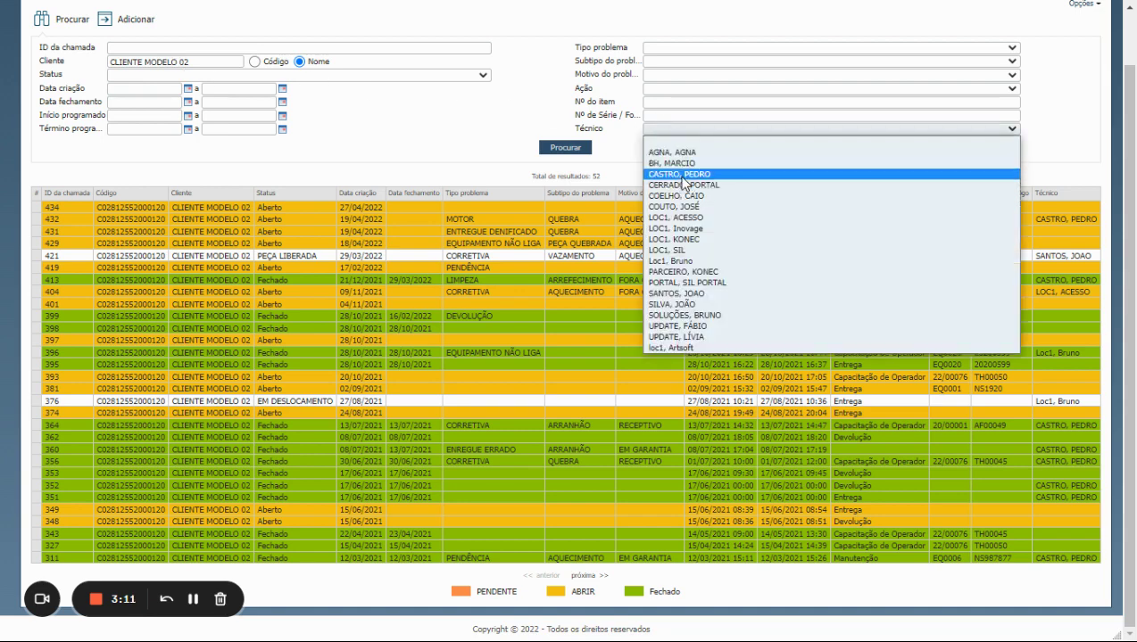
{"action": "left_click", "coordinate": [687, 207]}
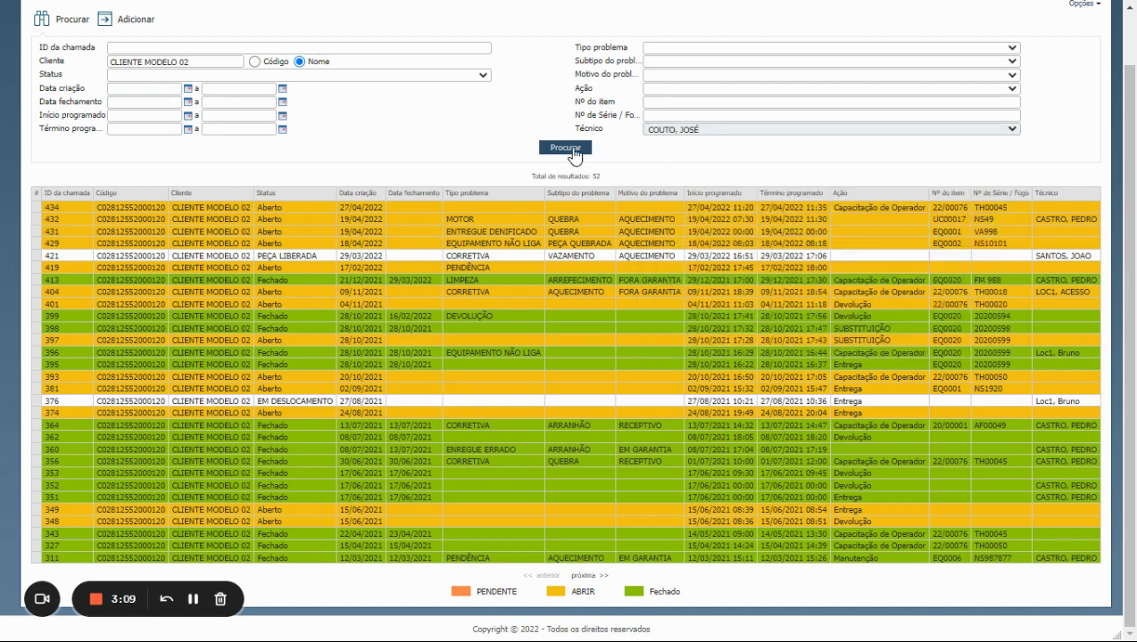
{"action": "left_click", "coordinate": [575, 150]}
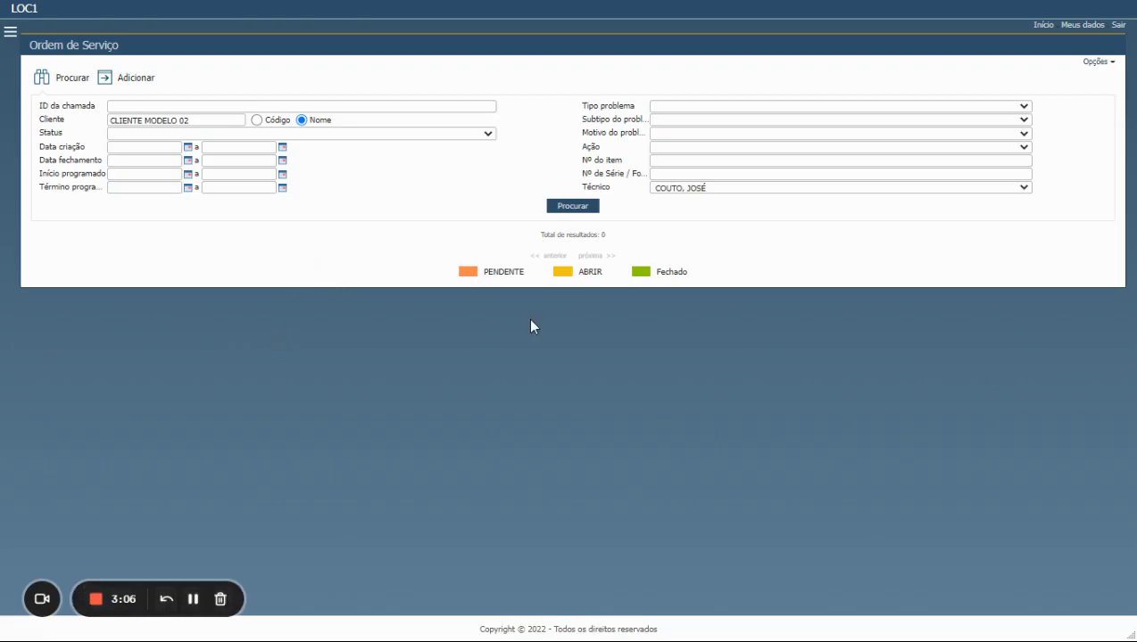
Change the technician filter to the third technician listed and search the client's orders again
{"action": "left_click", "coordinate": [675, 192]}
{"action": "left_click", "coordinate": [703, 234]}
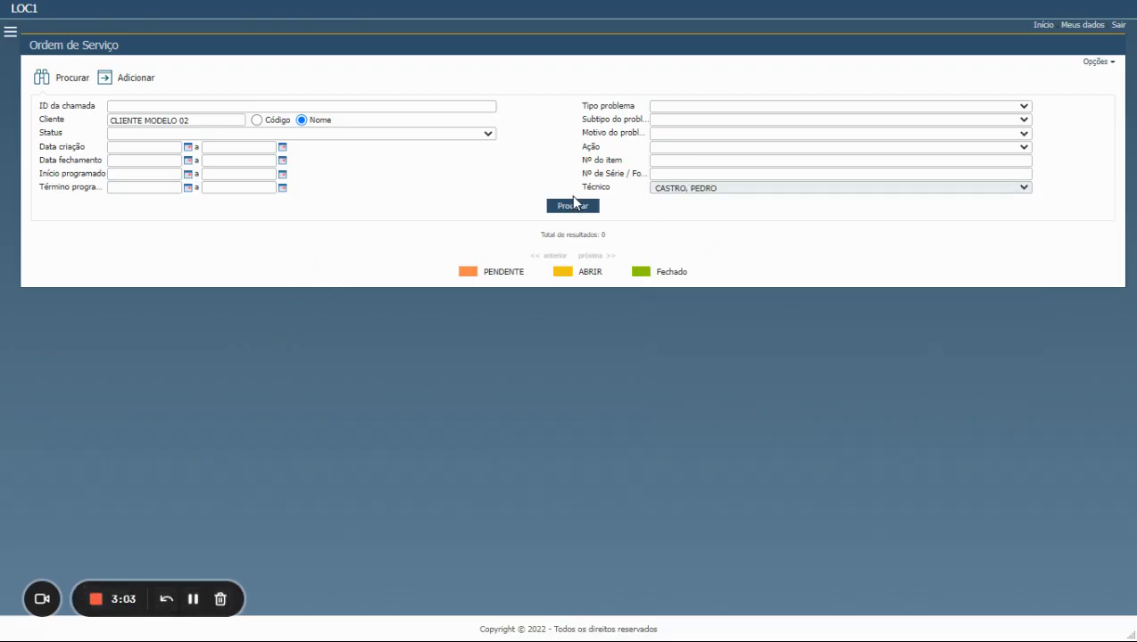
{"action": "left_click", "coordinate": [573, 206]}
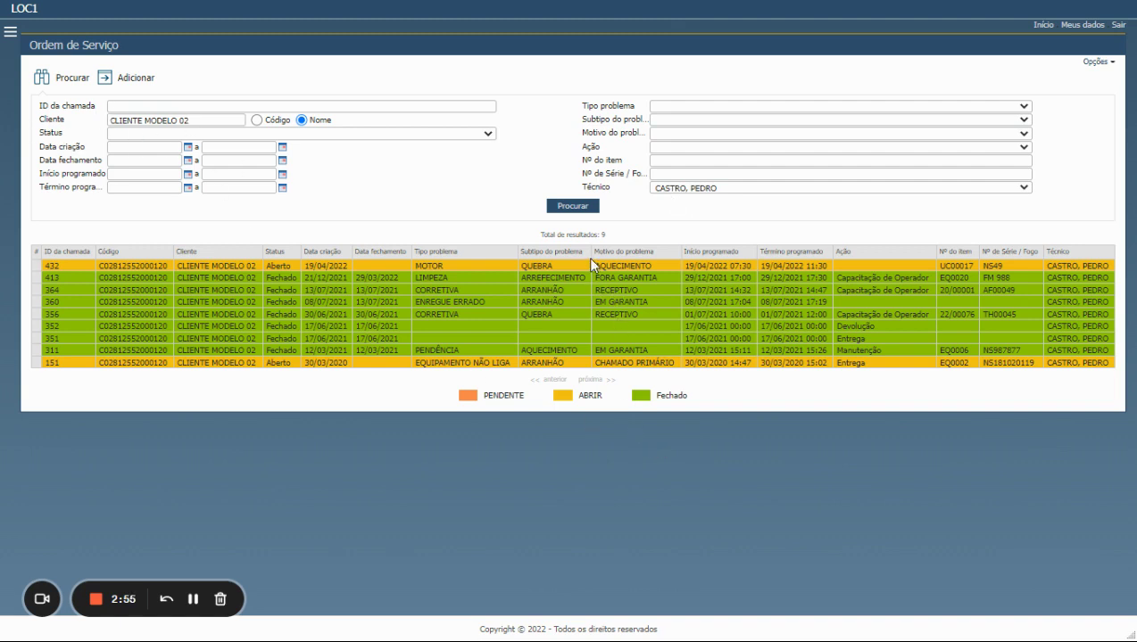
{"action": "left_click", "coordinate": [527, 246]}
Start a new service call and select CLIENTE MODELO 02 as its client from the business partner list
{"action": "left_click", "coordinate": [128, 86]}
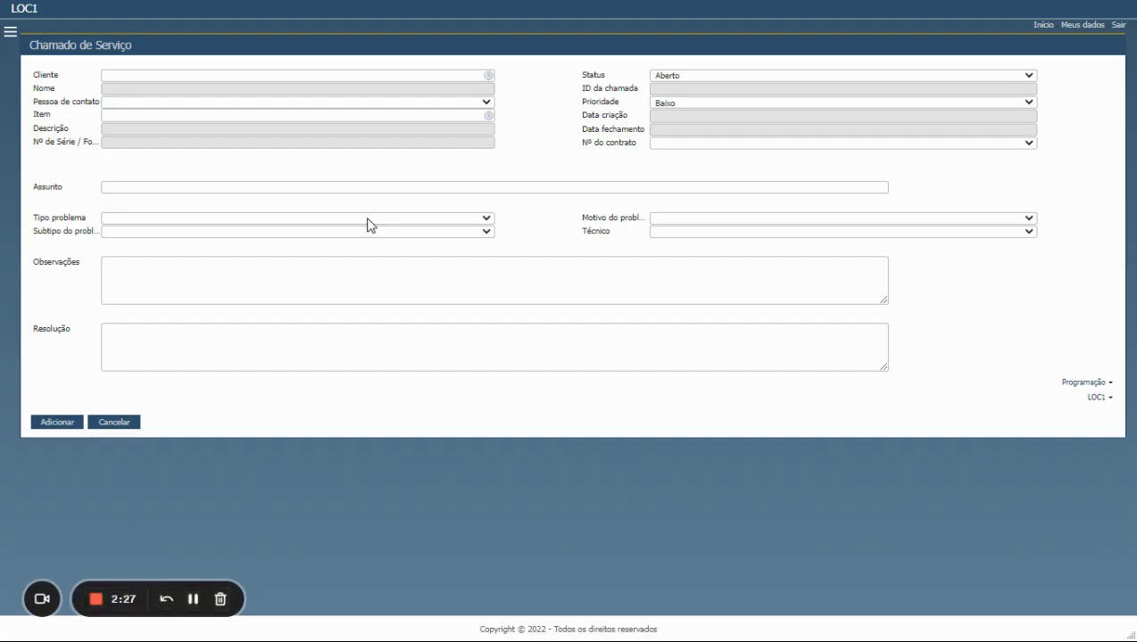
{"action": "left_click", "coordinate": [488, 75]}
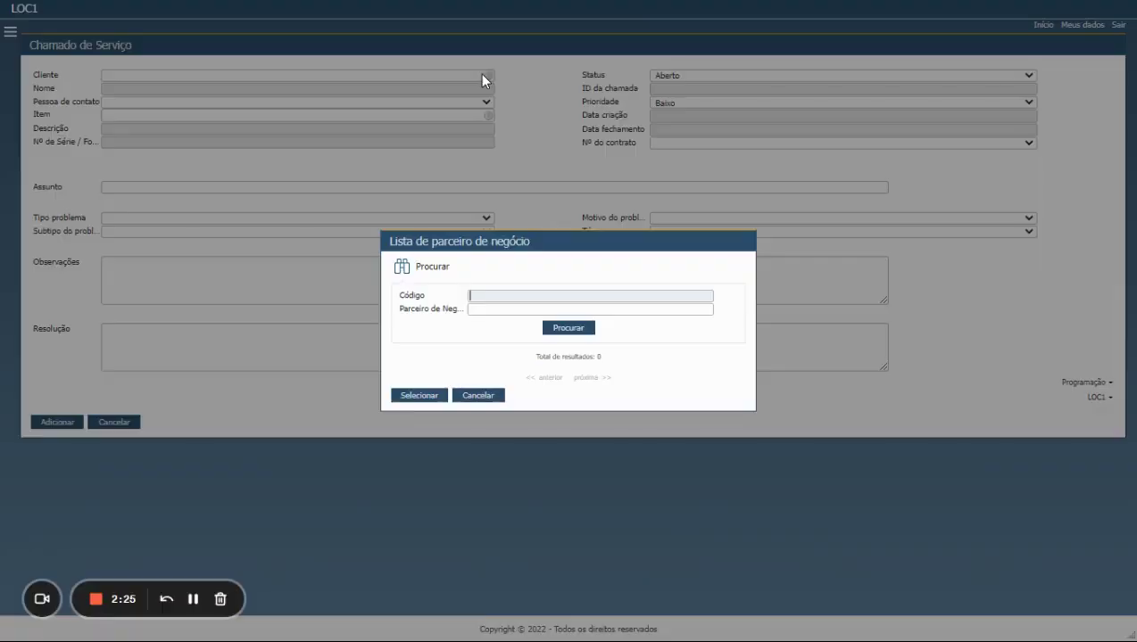
{"action": "left_click", "coordinate": [561, 330]}
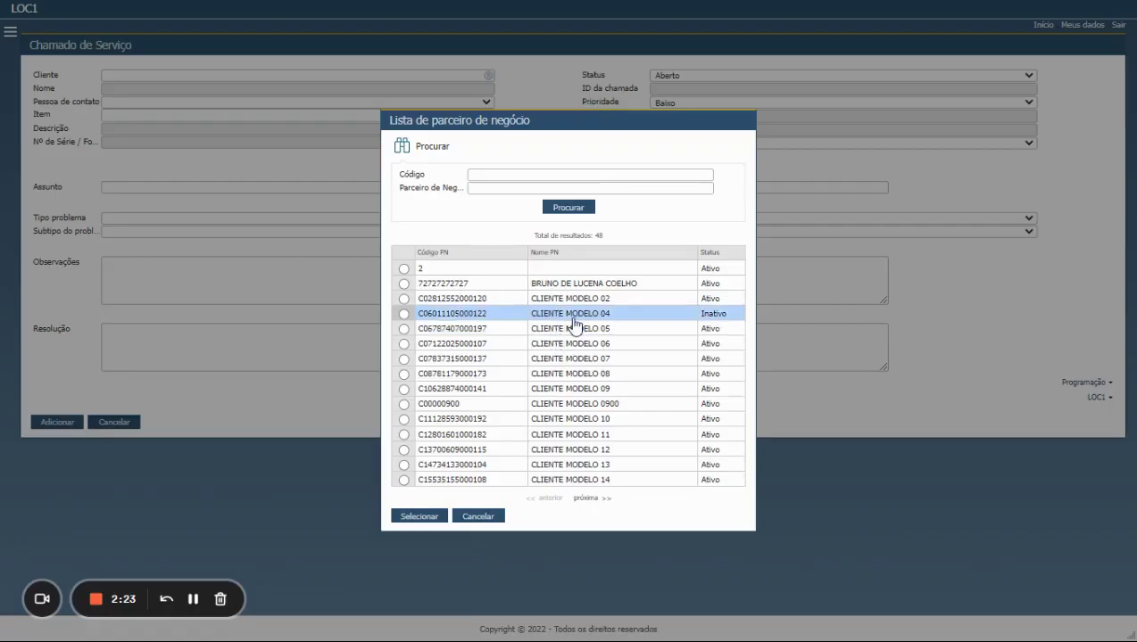
{"action": "left_click", "coordinate": [575, 307]}
{"action": "left_click", "coordinate": [425, 516]}
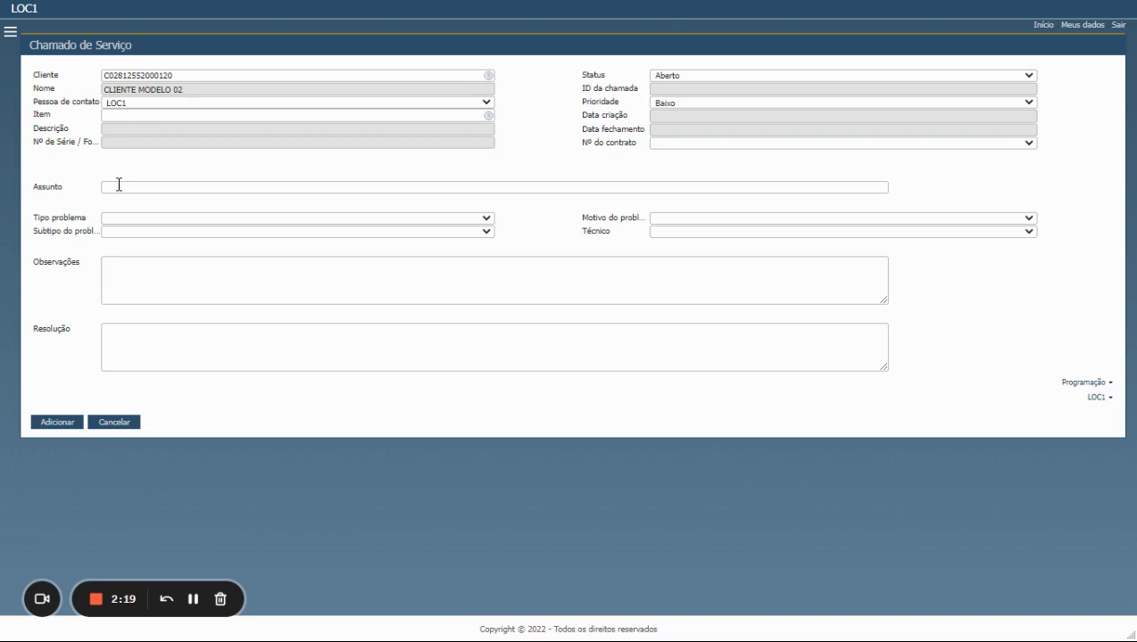
Enter "A peça x do equipamento está quebrada" as the service call's subject
{"action": "left_click", "coordinate": [119, 185]}
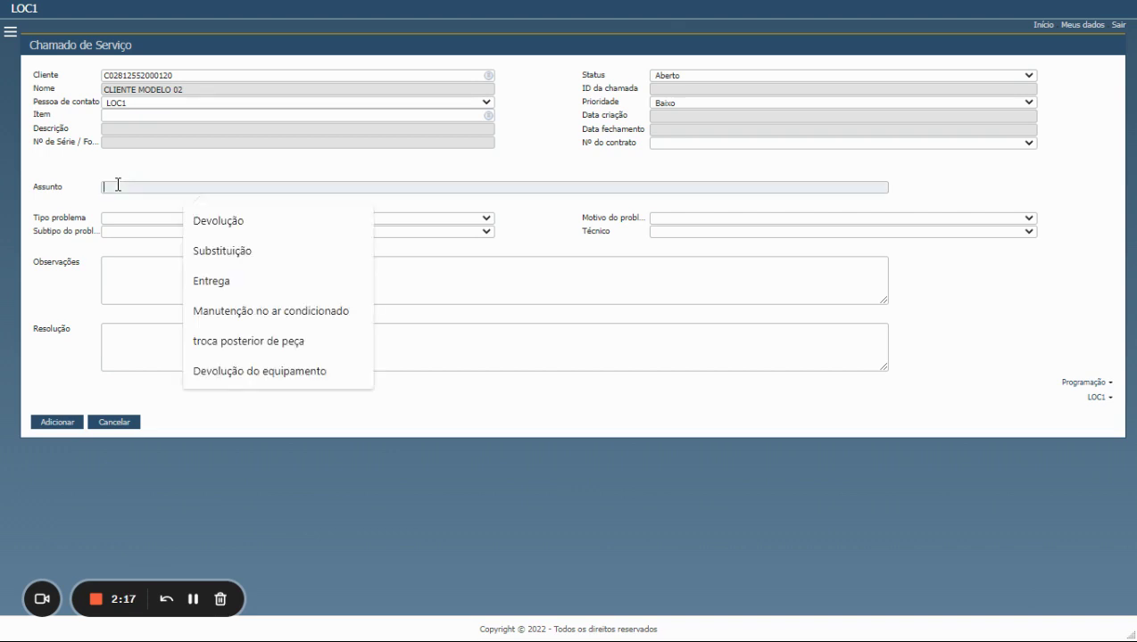
{"action": "type", "text": "a P"}
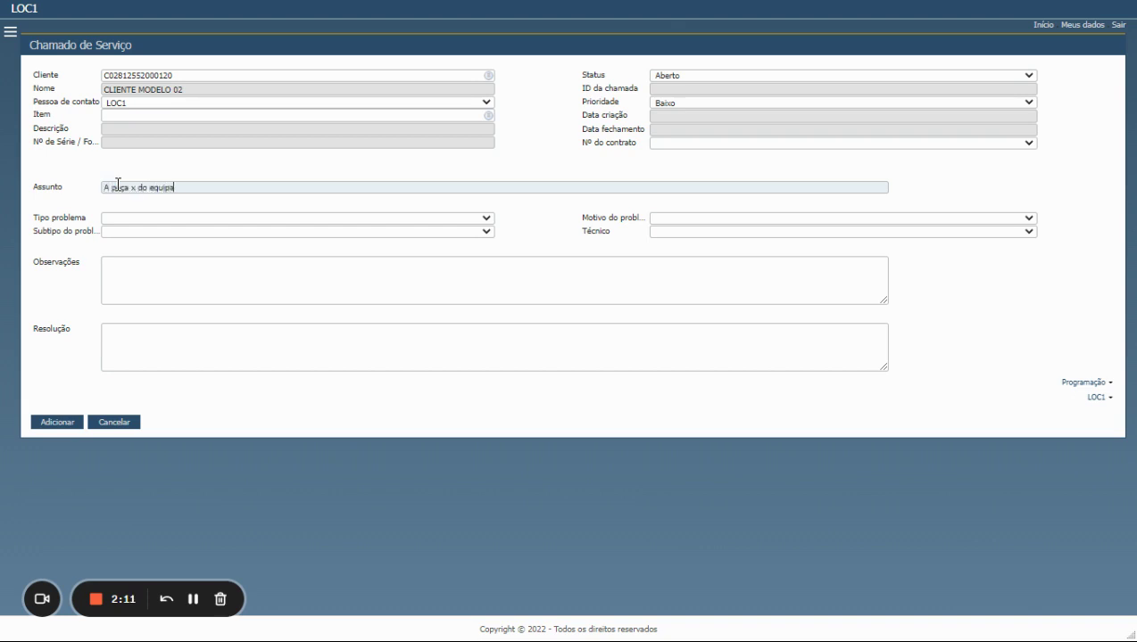
{"action": "type", "text": "brada"}
Set the problem type to CORRETIVA and subtype to ARREFECIMENTO, and assign the third technician listed
{"action": "left_click", "coordinate": [157, 218]}
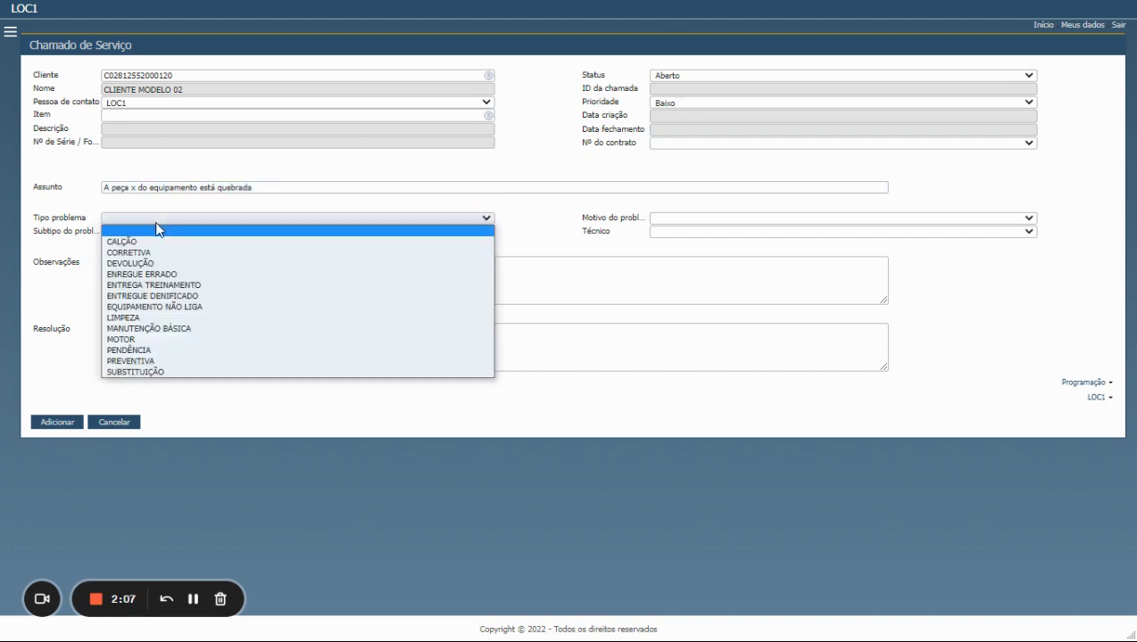
{"action": "left_click", "coordinate": [159, 251]}
{"action": "left_click", "coordinate": [159, 230]}
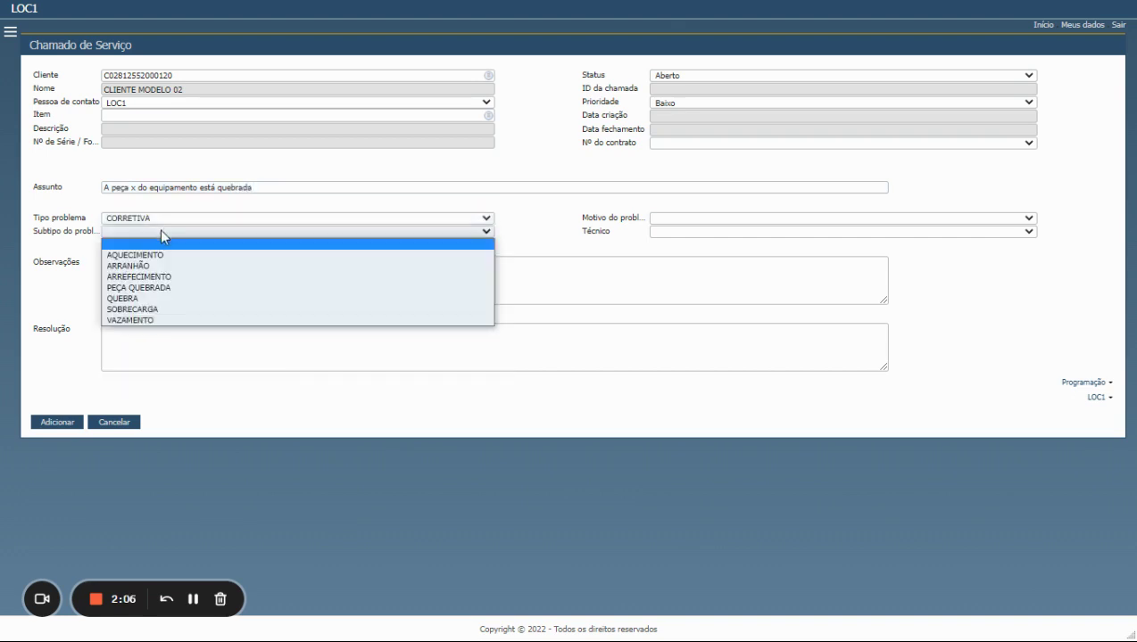
{"action": "left_click", "coordinate": [160, 277]}
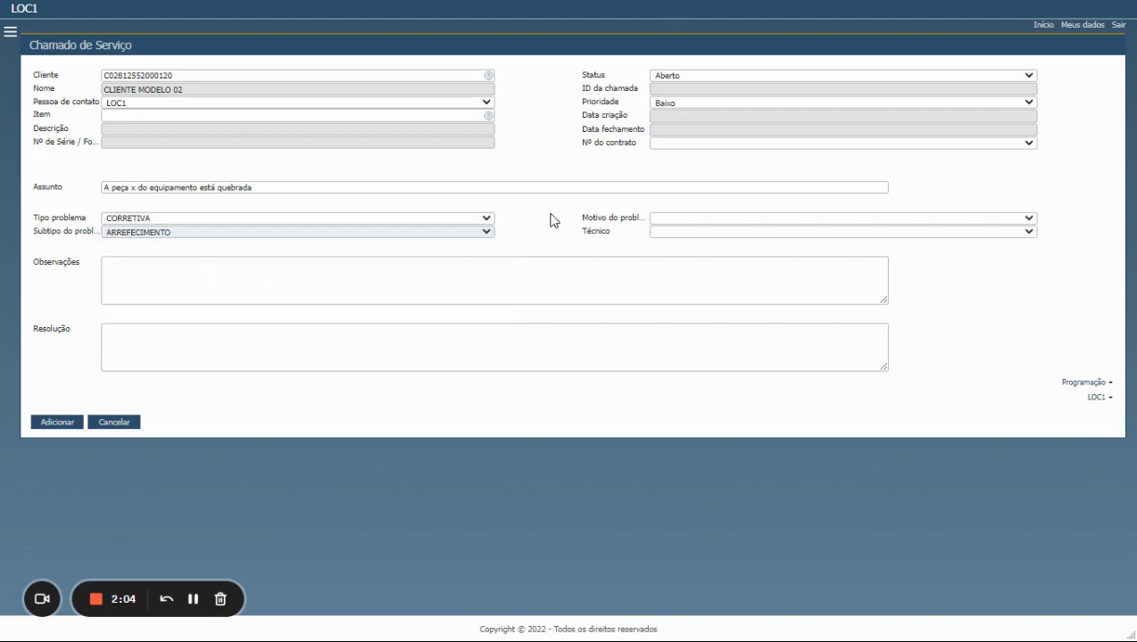
{"action": "left_click", "coordinate": [675, 233]}
{"action": "left_click", "coordinate": [690, 277]}
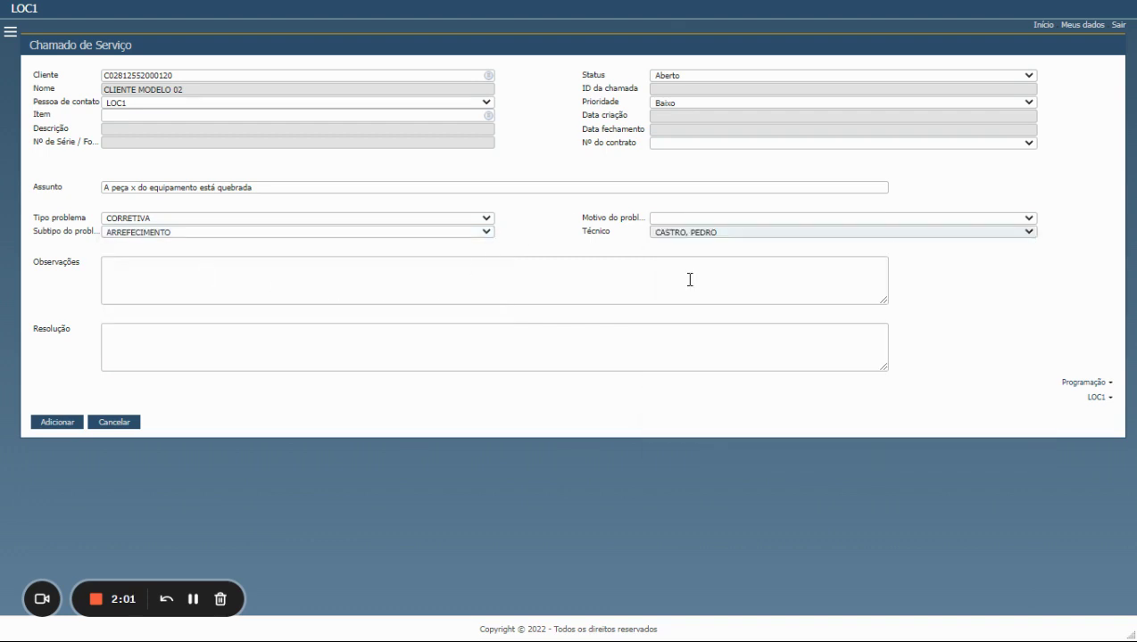
Enter "Ao chegar para realizar uma manutenção preventiva, foi necessária a abertura desta manuteção corretiva." as the observations and add the service call
{"action": "left_click", "coordinate": [671, 281]}
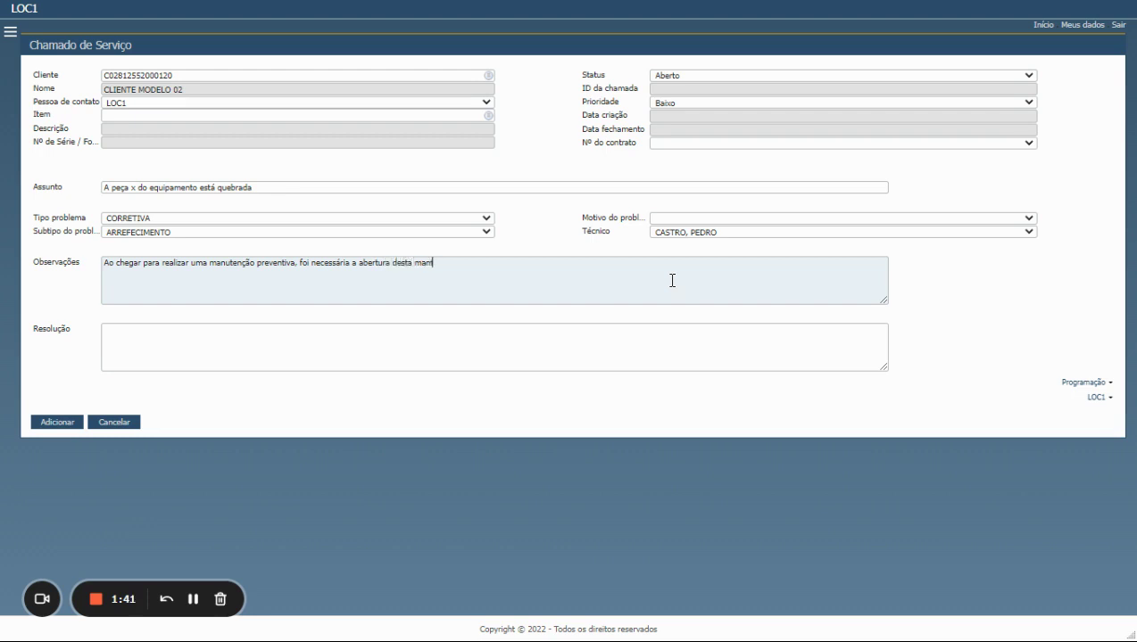
{"action": "type", "text": "eção corretiva."}
{"action": "left_click", "coordinate": [56, 424]}
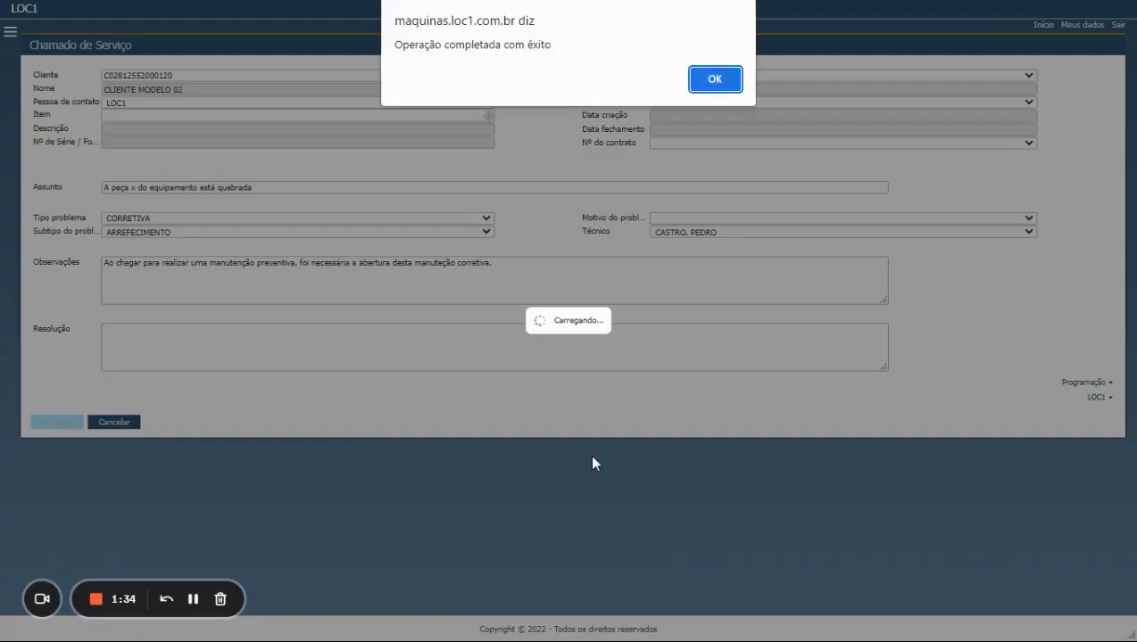
{"action": "left_click", "coordinate": [724, 88]}
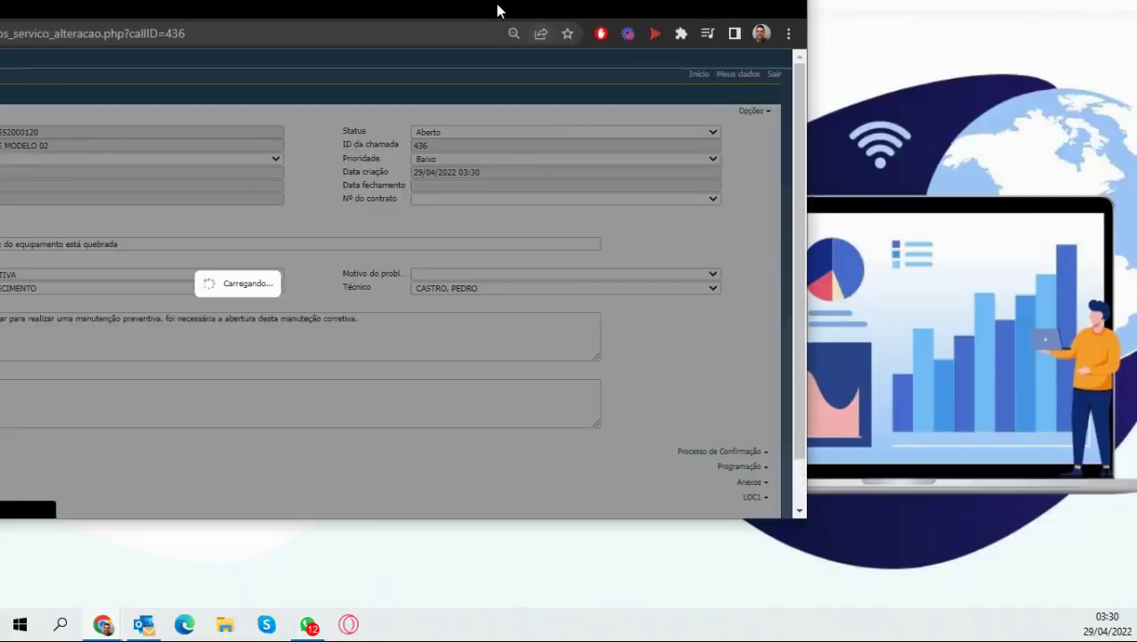
Shrink the browser window to a narrow, tall phone-like shape centred on the desktop and review the service call form in it
{"action": "left_click_drag", "start_coordinate": [497, 8], "coordinate": [752, 36]}
{"action": "left_click_drag", "start_coordinate": [464, 28], "coordinate": [598, 26]}
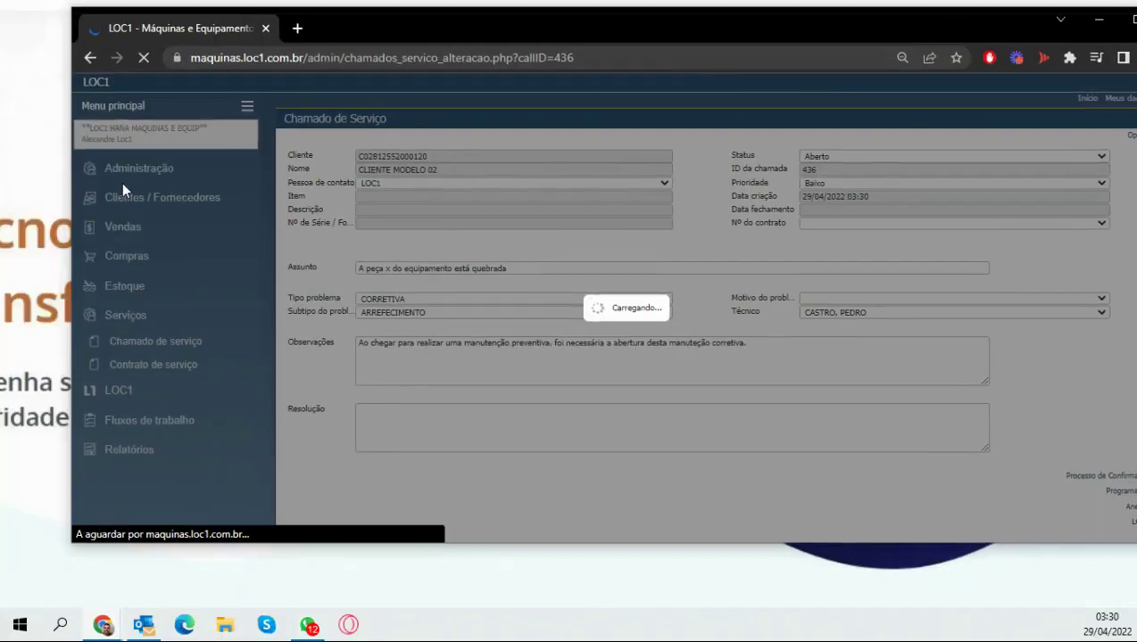
{"action": "left_click_drag", "start_coordinate": [67, 197], "coordinate": [933, 197]}
{"action": "left_click_drag", "start_coordinate": [1005, 30], "coordinate": [607, 30]}
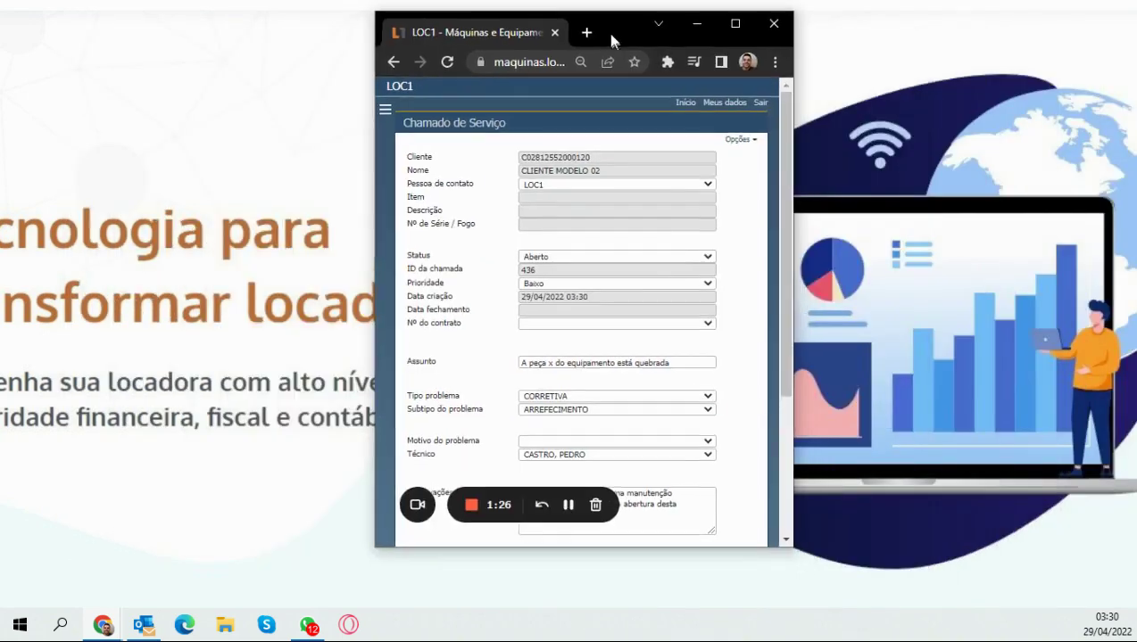
{"action": "scroll", "coordinate": [648, 356], "scroll_direction": "down", "scroll_amount": 3}
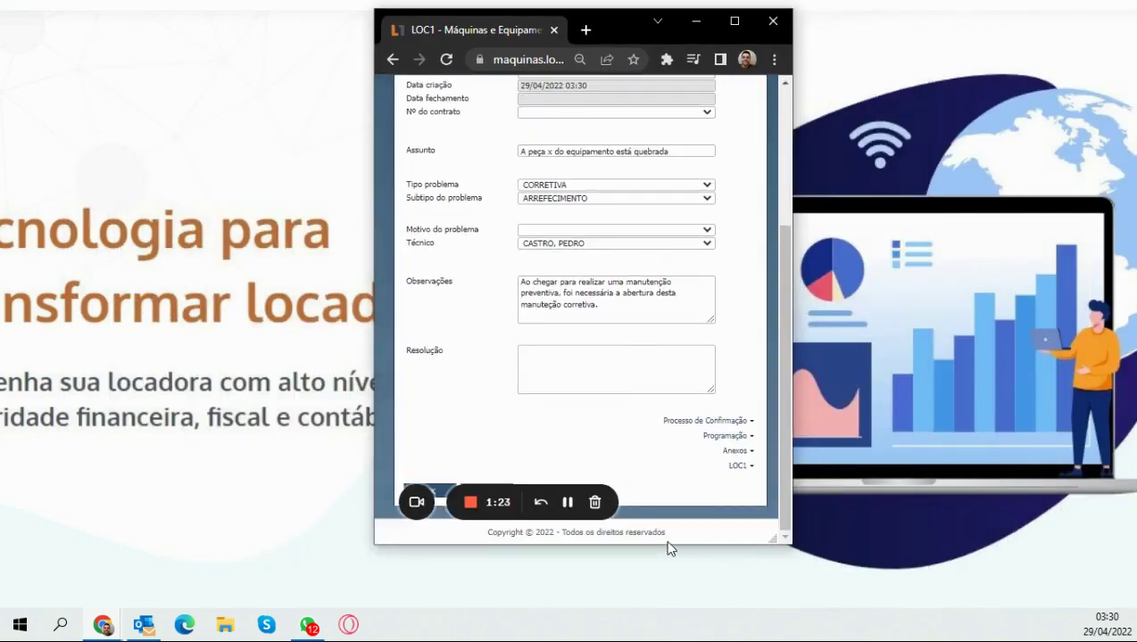
{"action": "left_click_drag", "start_coordinate": [668, 549], "coordinate": [667, 599]}
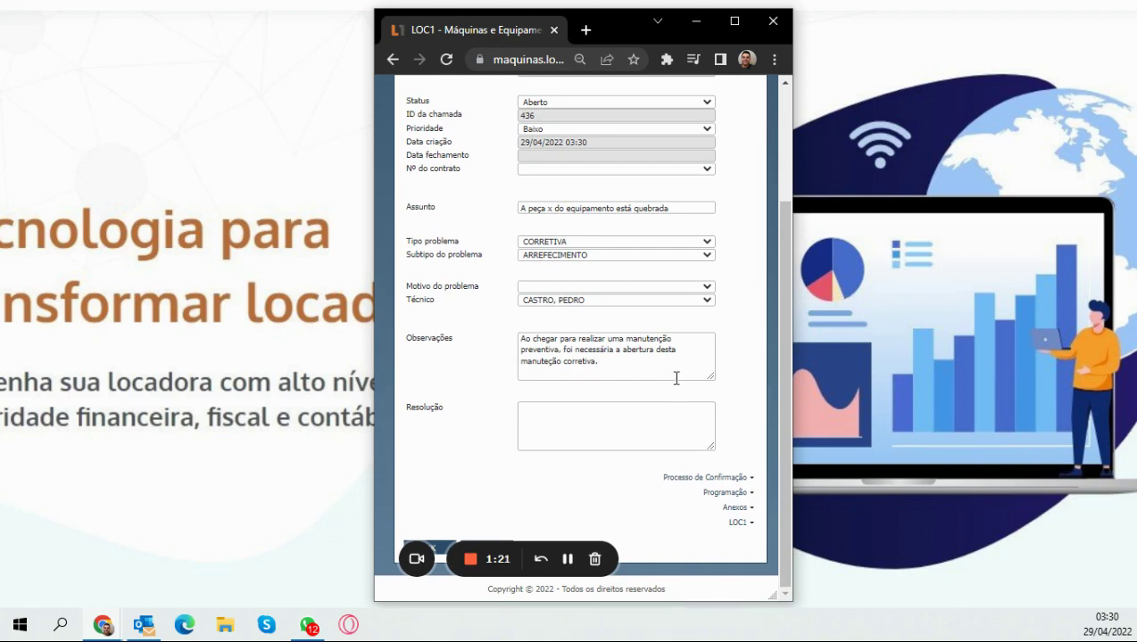
{"action": "scroll", "coordinate": [675, 370], "scroll_direction": "up", "scroll_amount": 2}
{"action": "scroll", "coordinate": [675, 361], "scroll_direction": "down", "scroll_amount": 2}
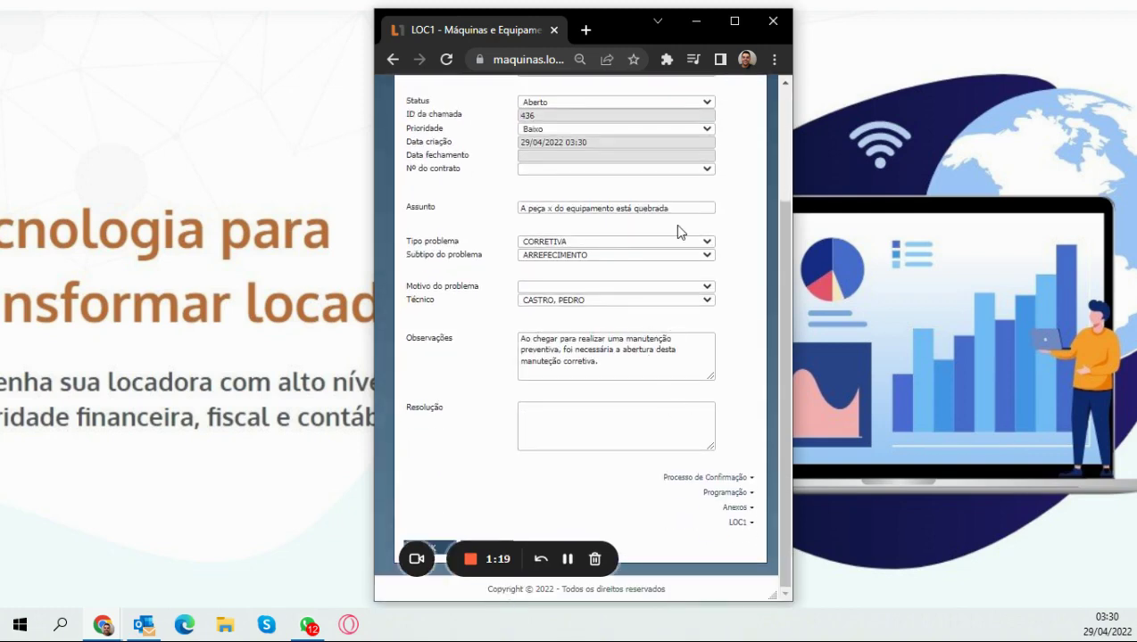